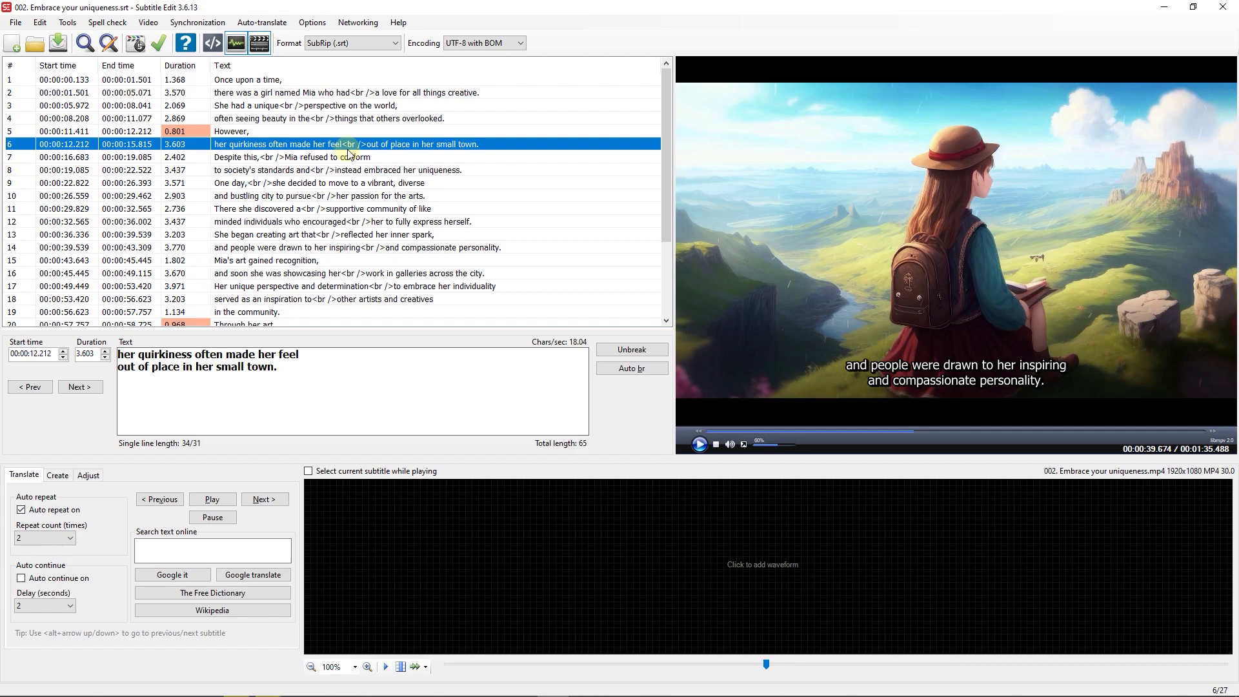
- Open the Settings profiles manager and select 'My New Profile' to view its rules
click(313, 22)
click(326, 36)
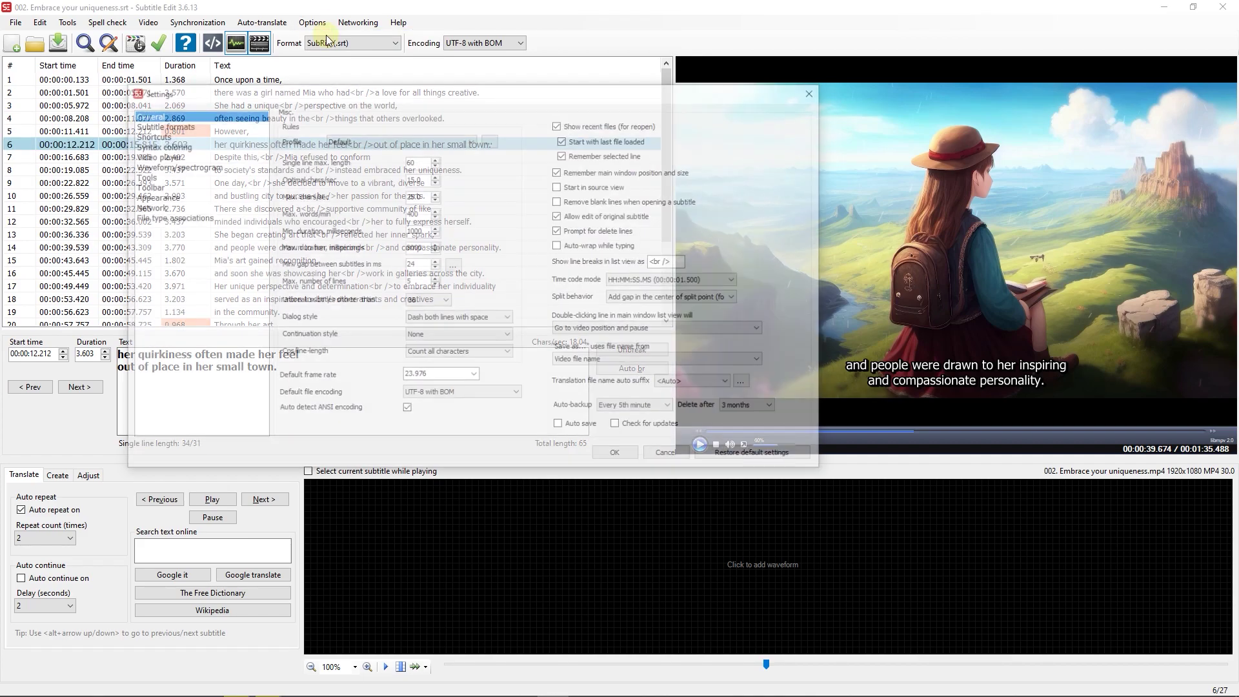
click(496, 142)
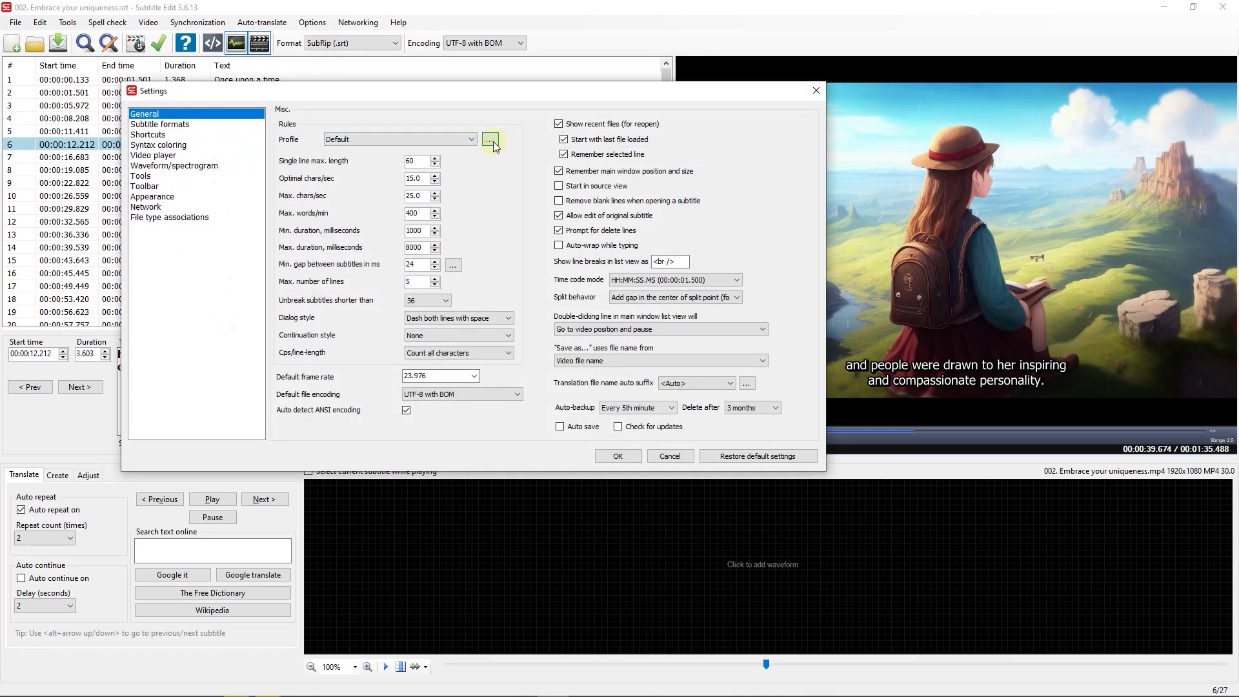
drag(559, 192, 558, 254)
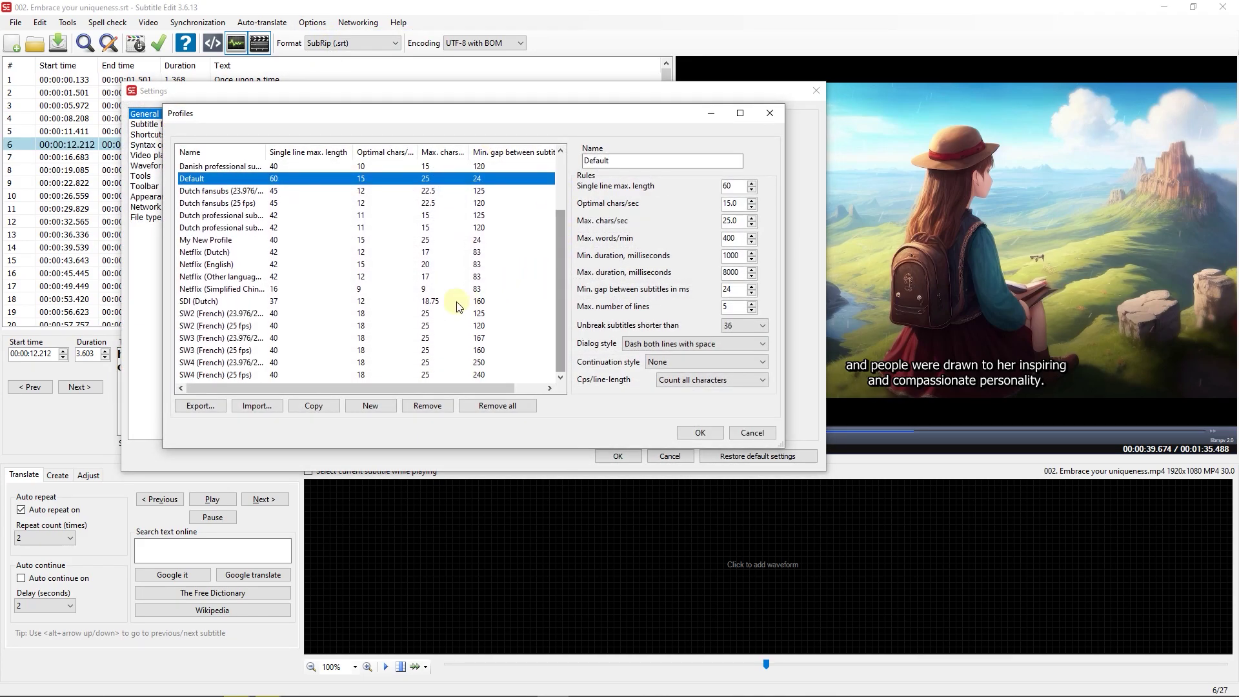
click(221, 241)
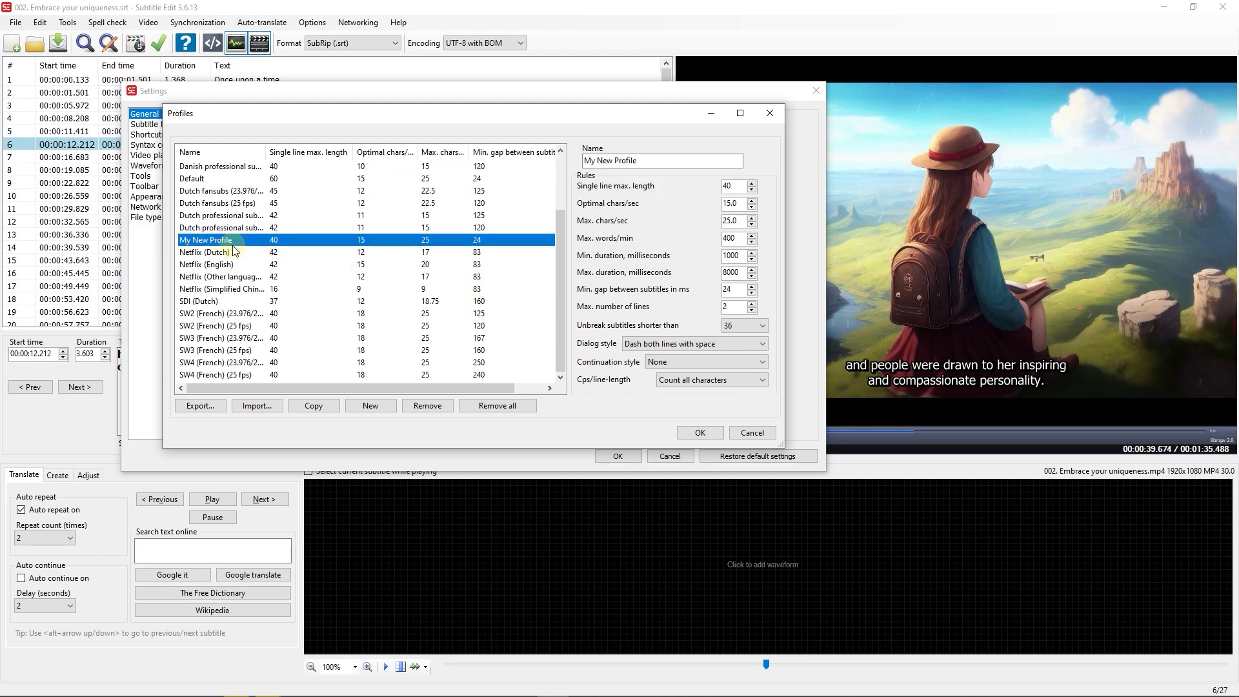
- Export 'My New Profile' as SE_Profiles in the Subtitle Edit folder, then delete it
click(212, 408)
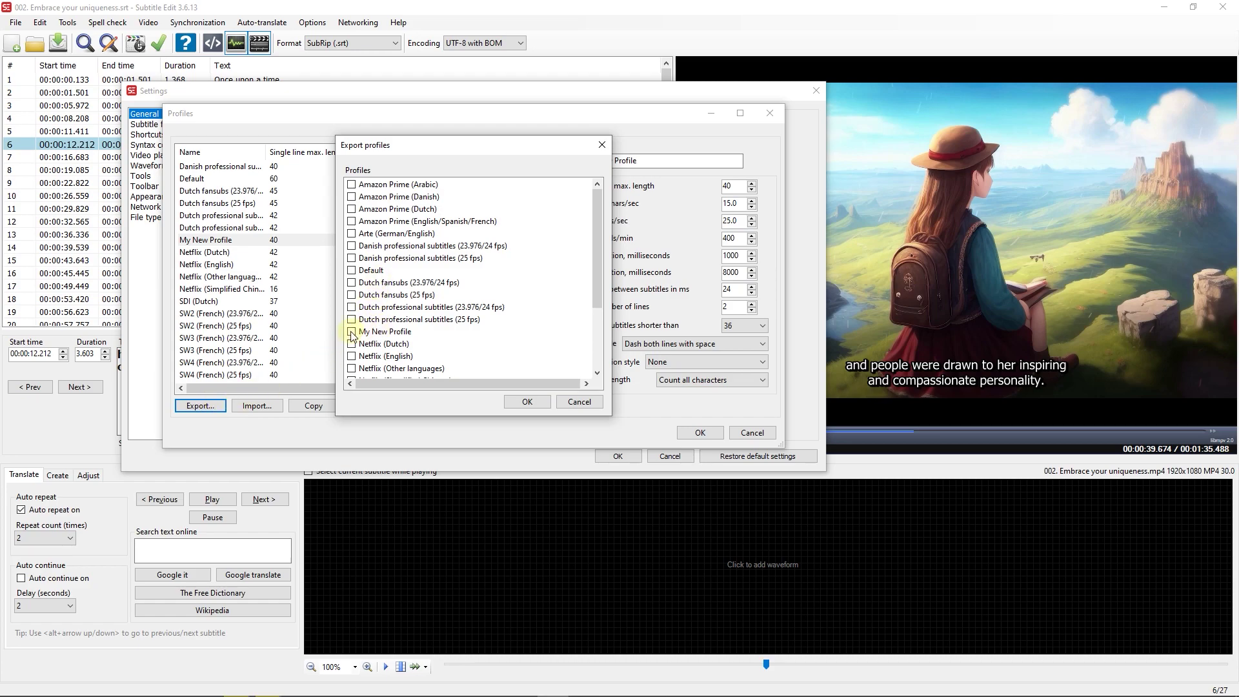
click(538, 405)
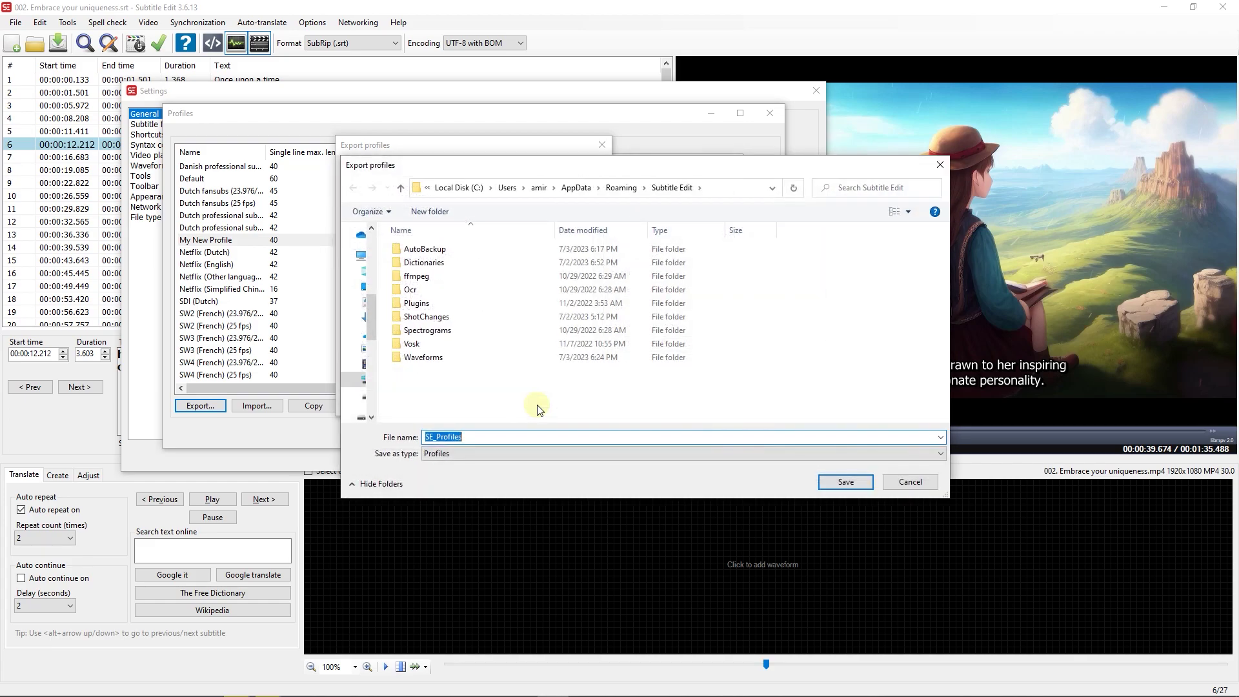
click(848, 482)
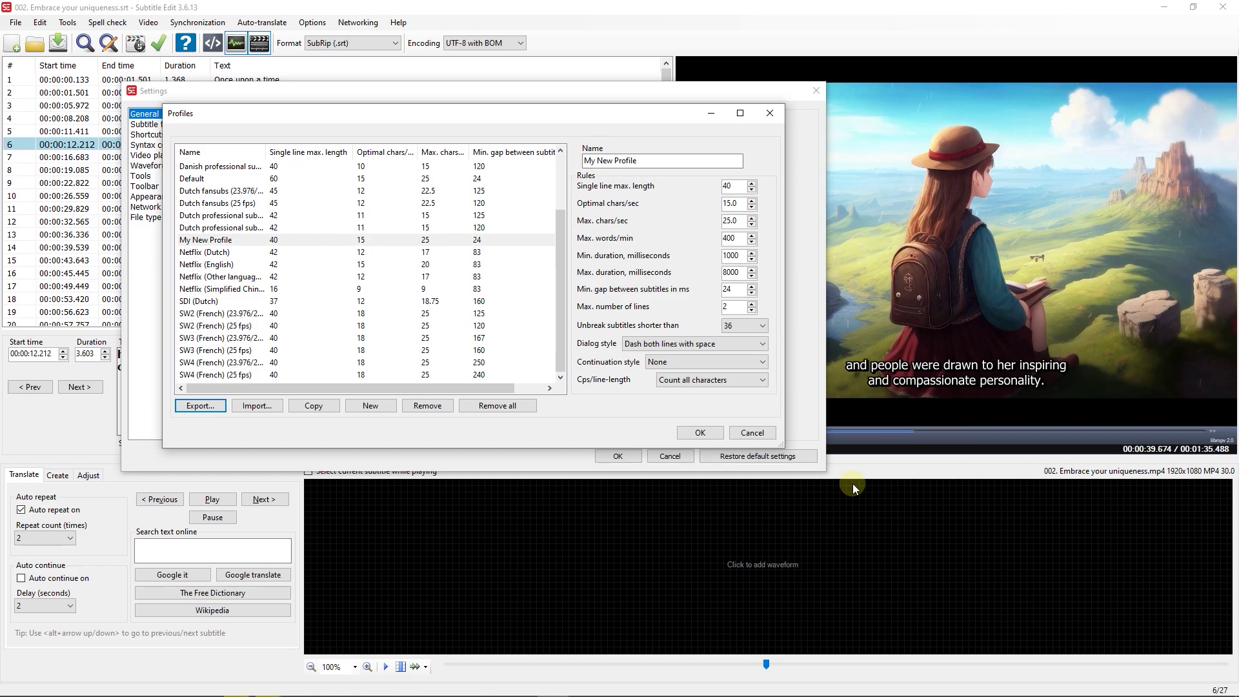
click(208, 242)
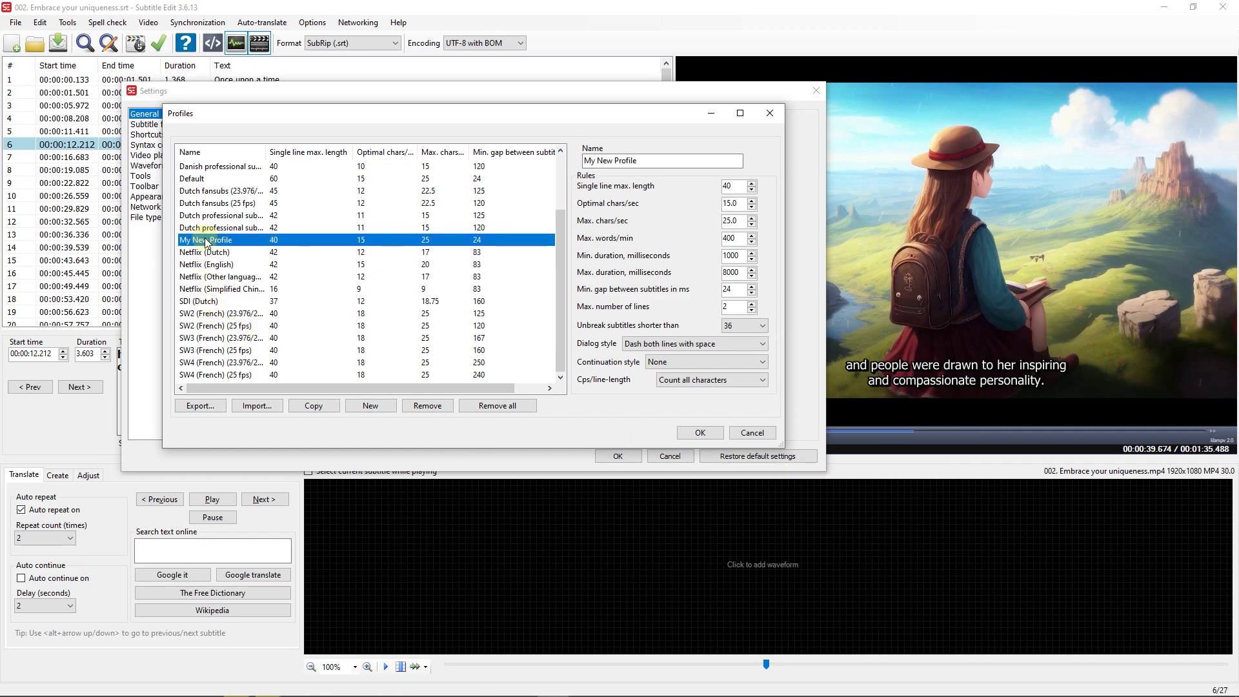
click(429, 409)
- Import SE_Profiles.profile and select the restored 'My New Profile'
click(257, 408)
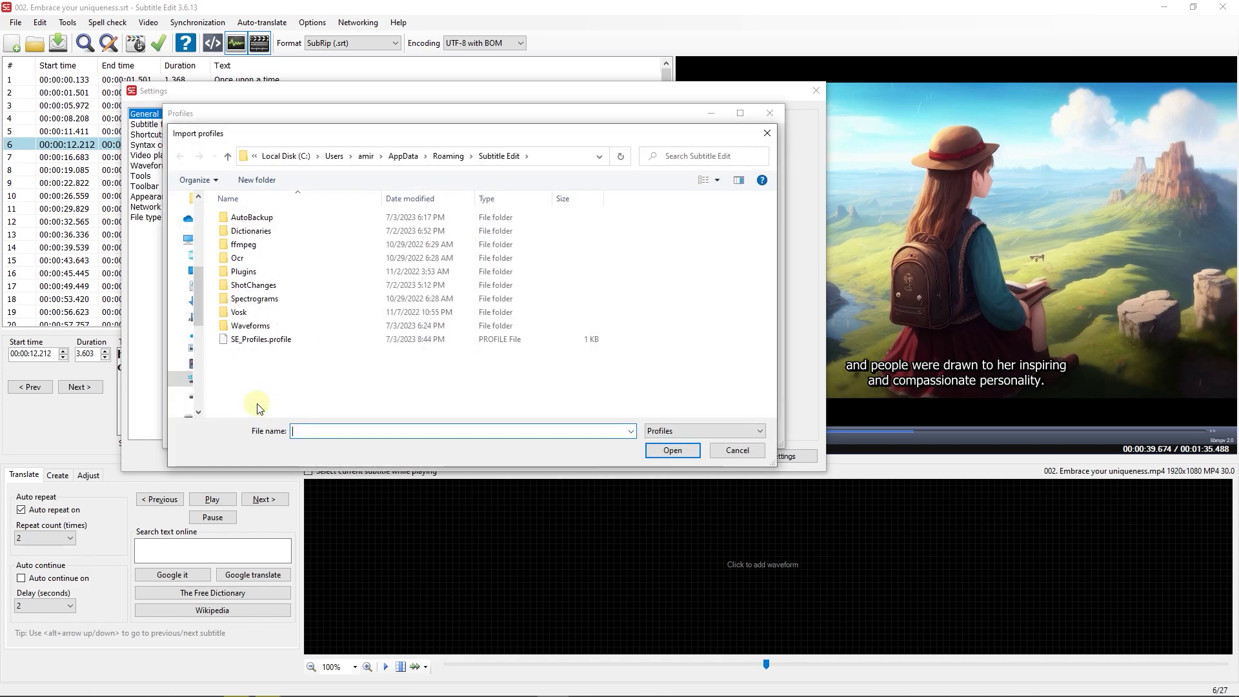
double_click(252, 341)
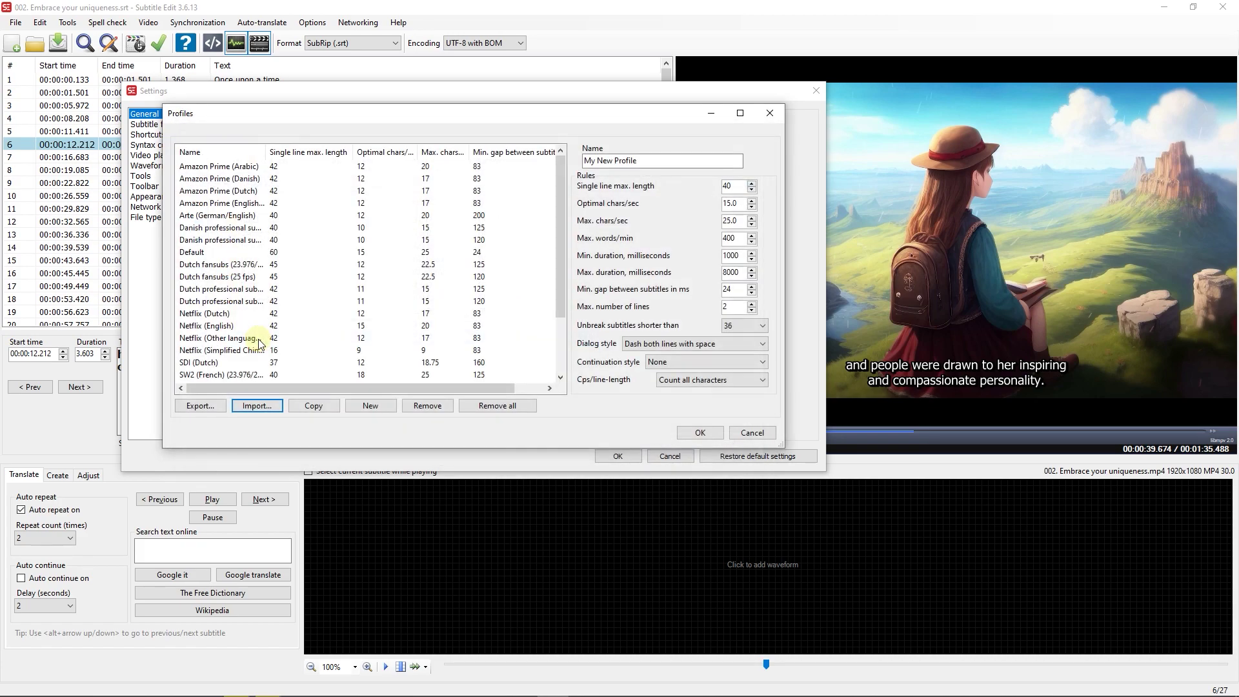
scroll(205, 277, down, 2)
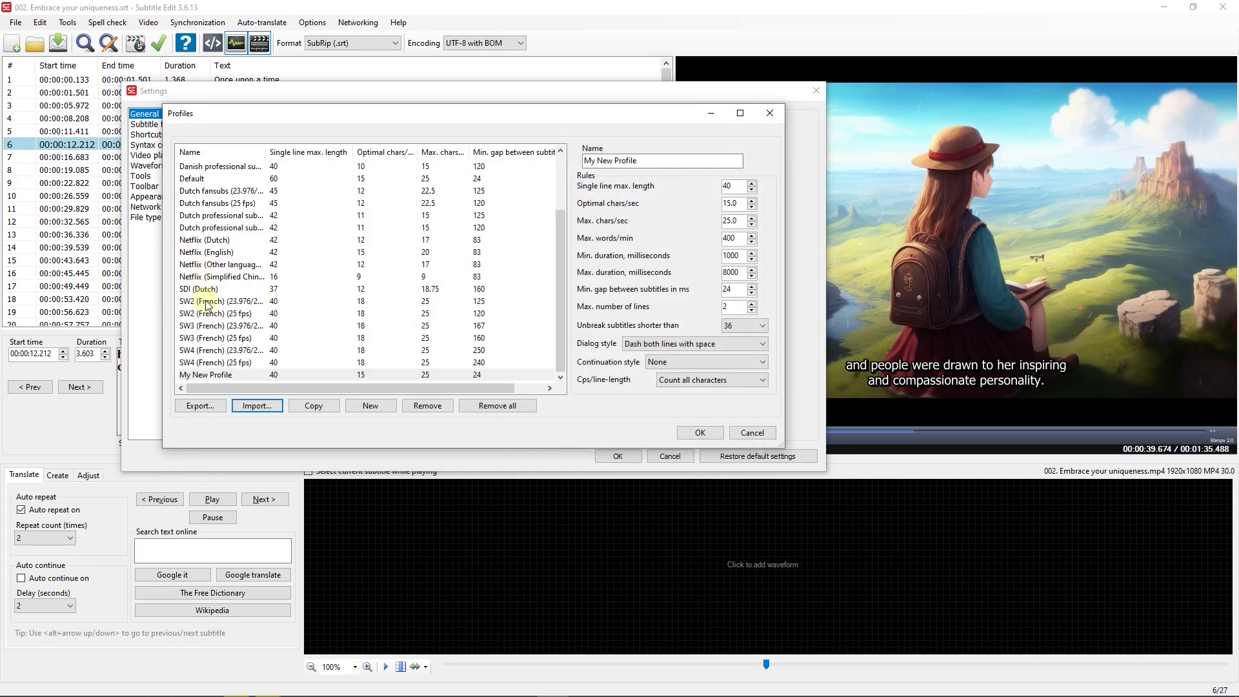
click(210, 375)
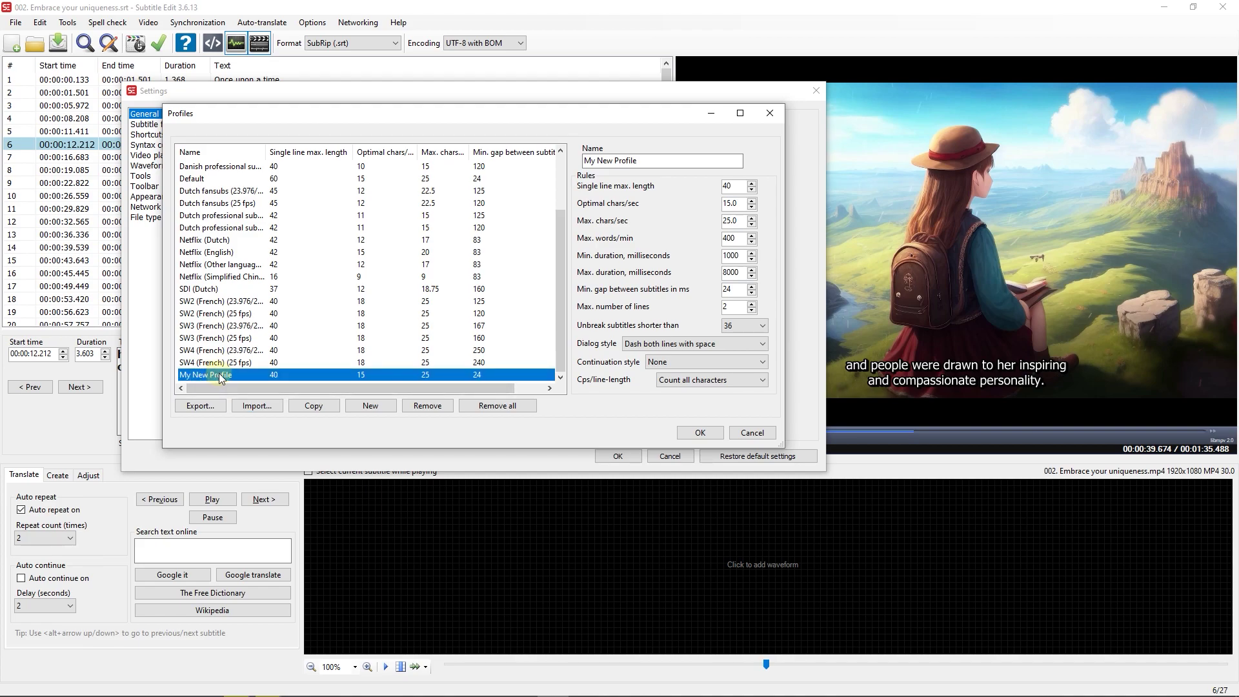
- Back in Settings, set 'My New Profile' as the active rules profile
click(697, 433)
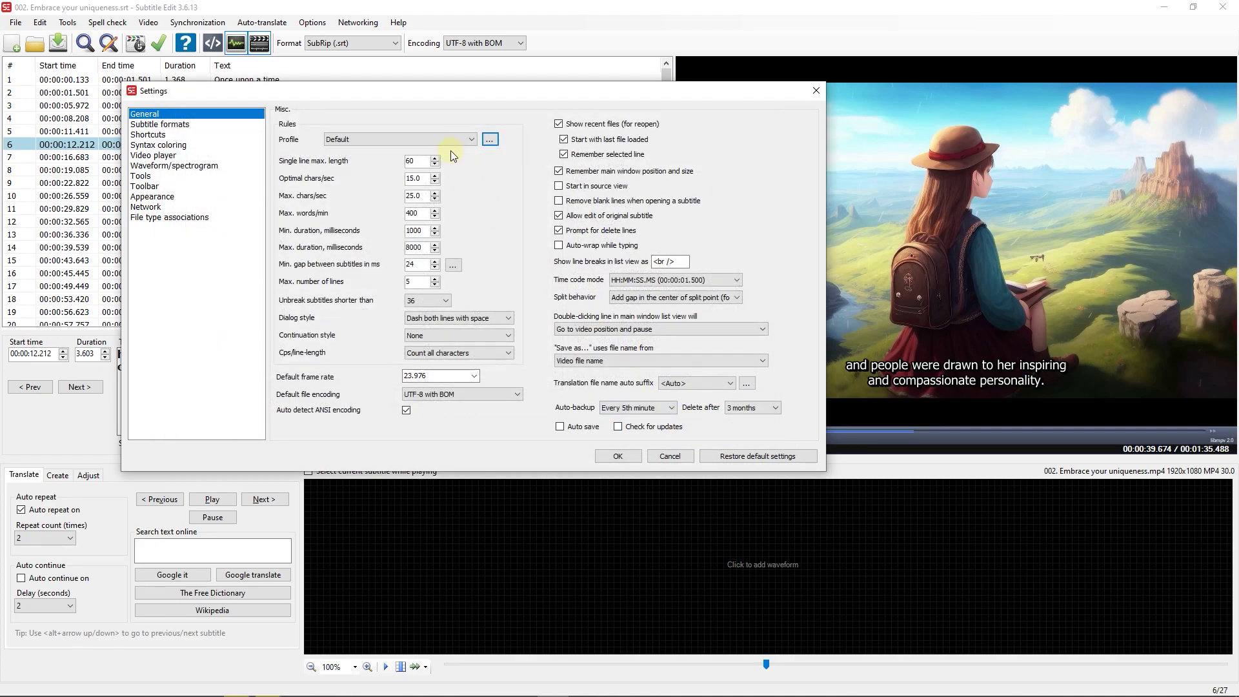
click(450, 140)
click(358, 344)
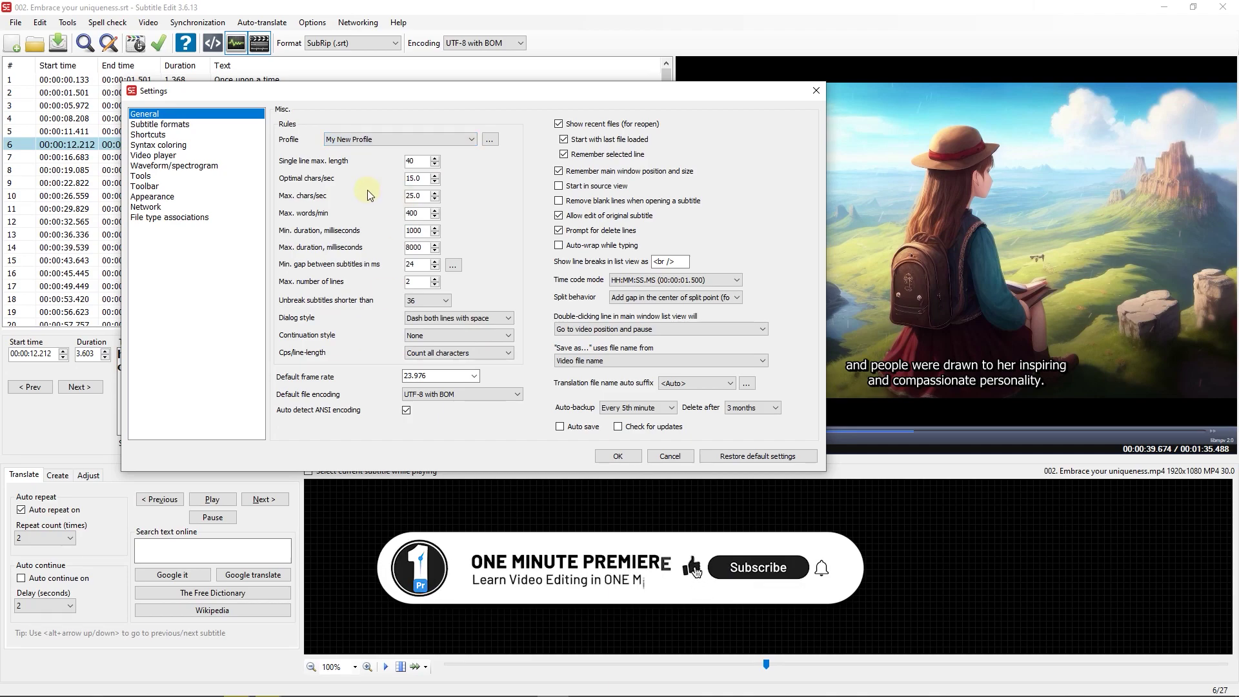